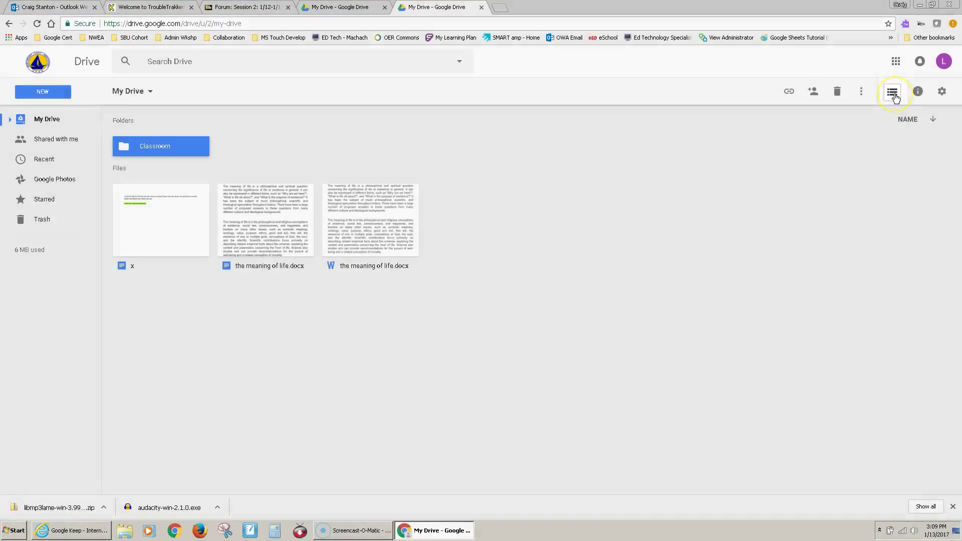
Create a new folder named Math in the My Drive root beside Classroom
{"action": "left_click", "coordinate": [894, 93]}
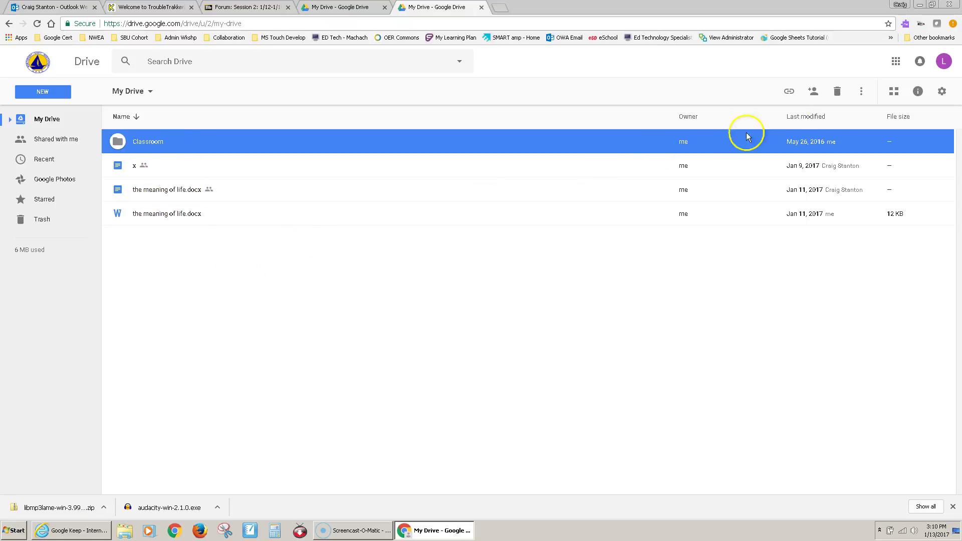
{"action": "left_click", "coordinate": [895, 94]}
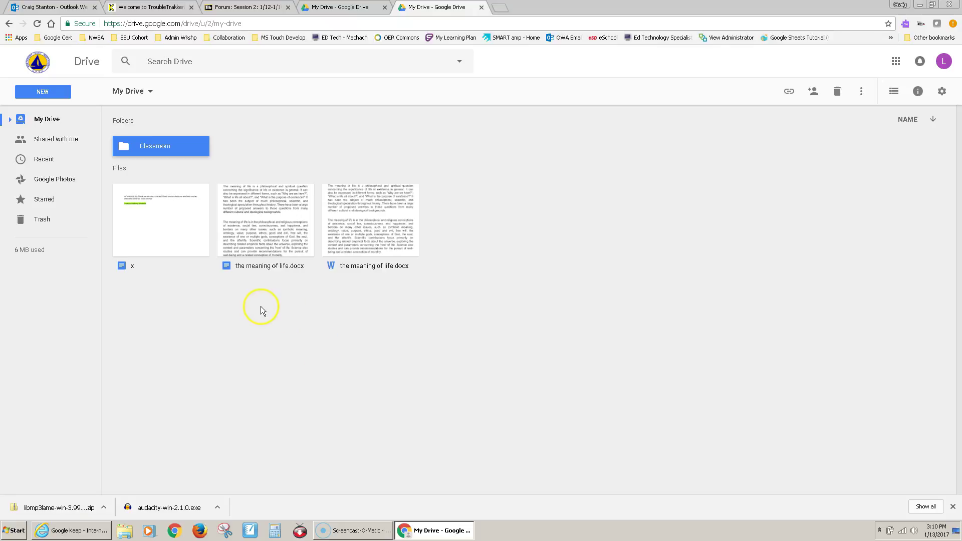
{"action": "left_click", "coordinate": [43, 92]}
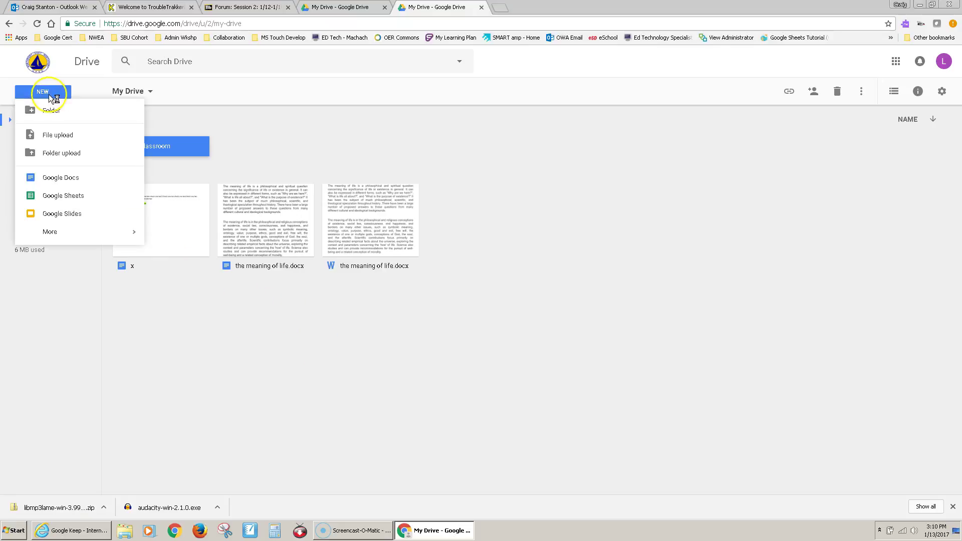
{"action": "left_click", "coordinate": [45, 113]}
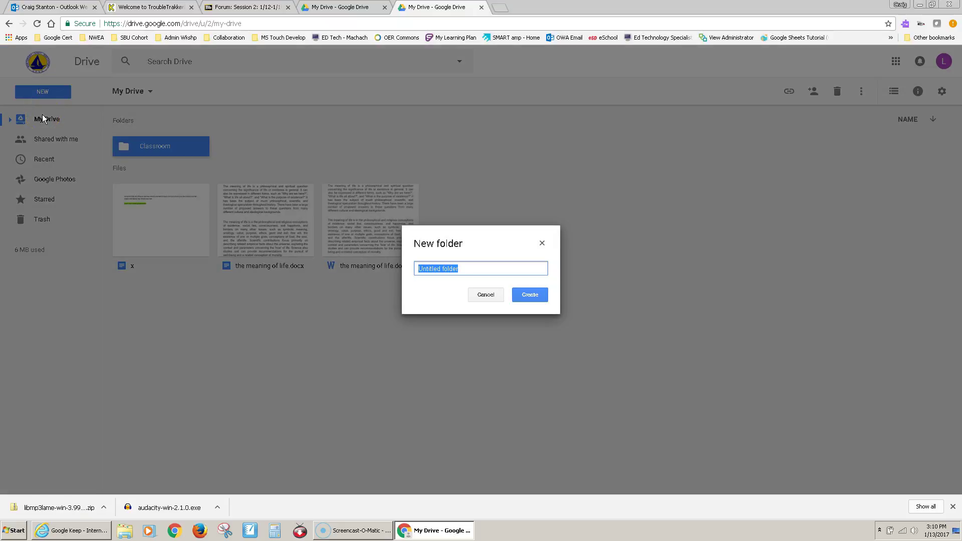
{"action": "type", "text": "Math"}
{"action": "left_click", "coordinate": [524, 292]}
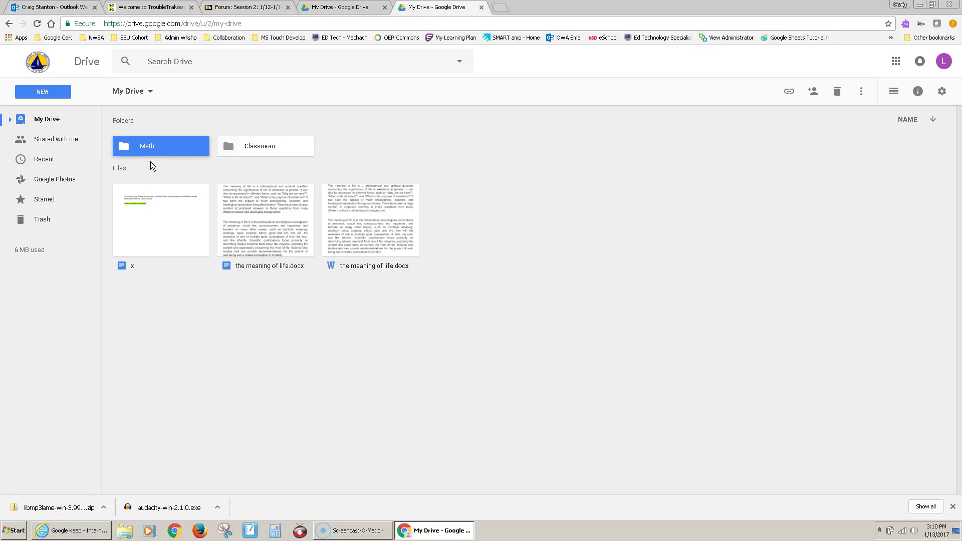
Inside the Math folder, create a subfolder named Chap 1
{"action": "double_click", "coordinate": [127, 148]}
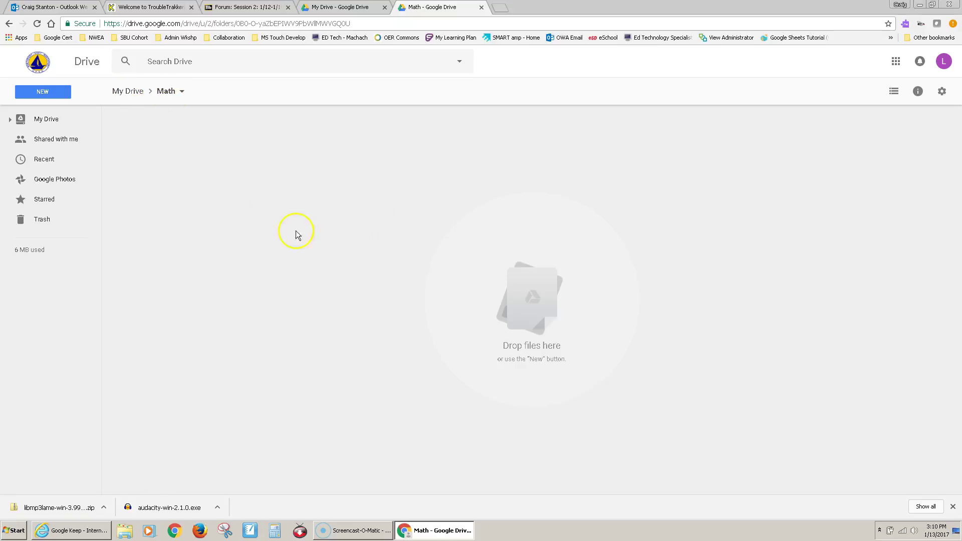
{"action": "left_click", "coordinate": [34, 95]}
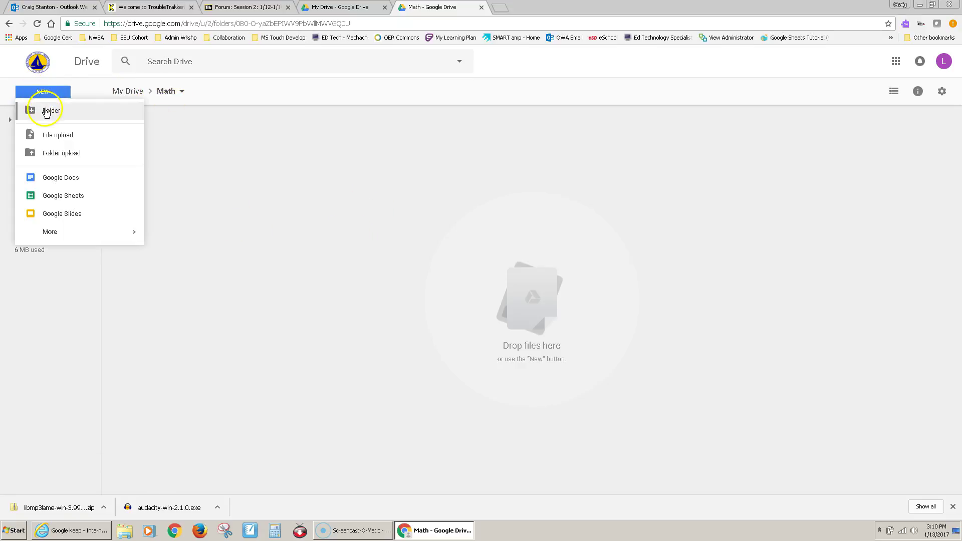
{"action": "left_click", "coordinate": [45, 110]}
{"action": "type", "text": "Chap 1"}
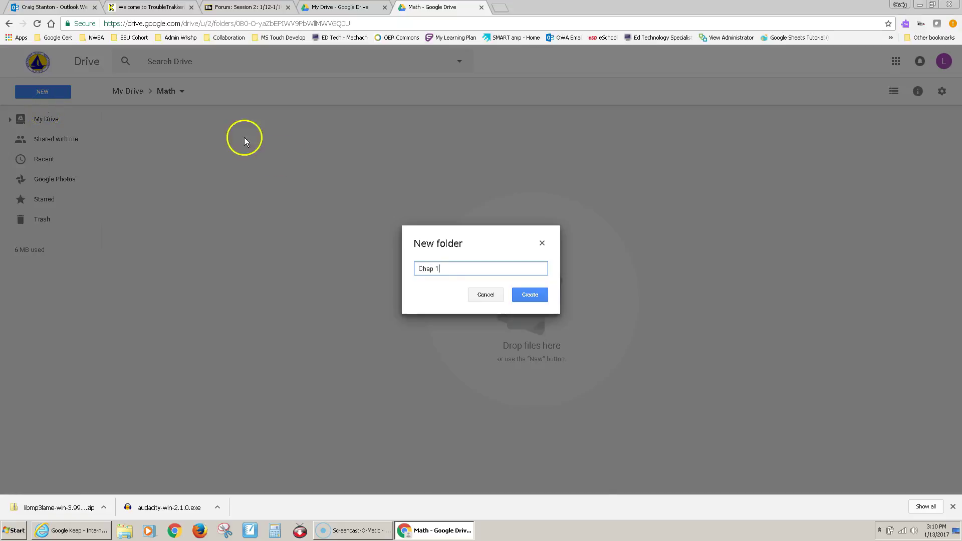
{"action": "left_click", "coordinate": [530, 294]}
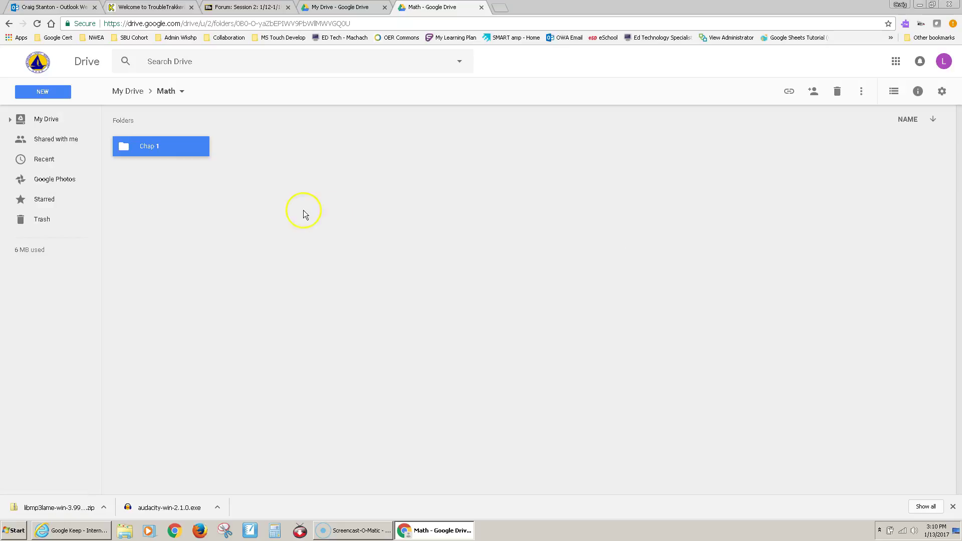
Create a second subfolder named Chap 2 inside Math
{"action": "left_click", "coordinate": [37, 91]}
{"action": "left_click", "coordinate": [43, 114]}
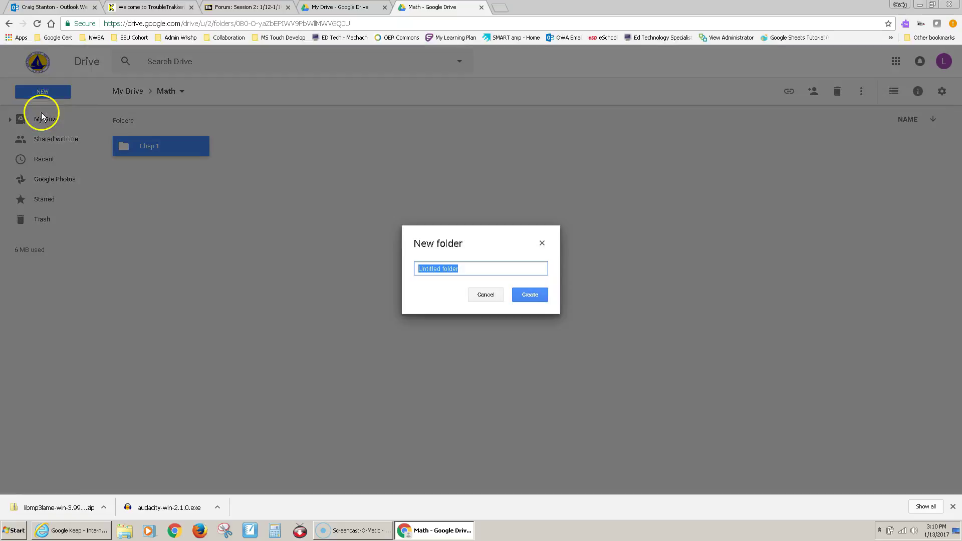
{"action": "type", "text": "Cha"}
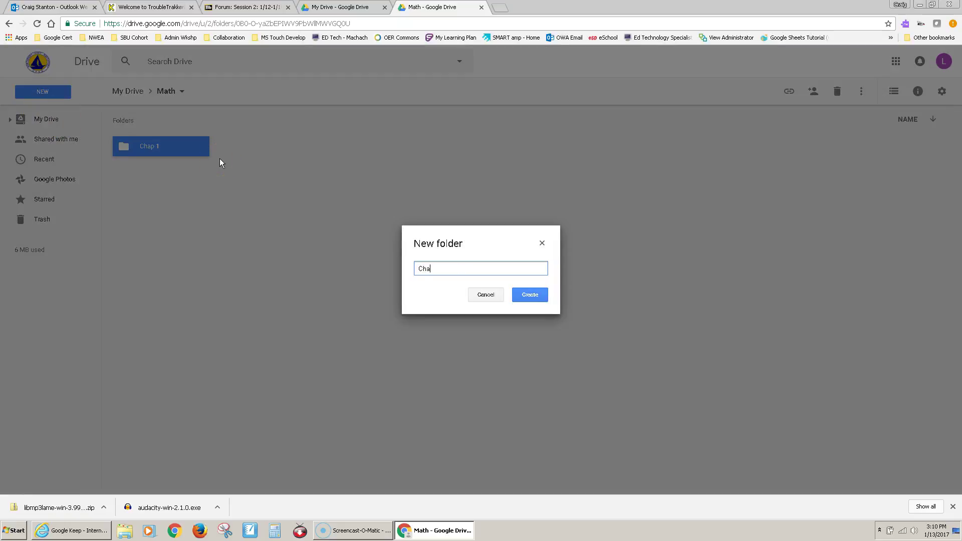
{"action": "type", "text": "p 2"}
{"action": "left_click", "coordinate": [532, 295]}
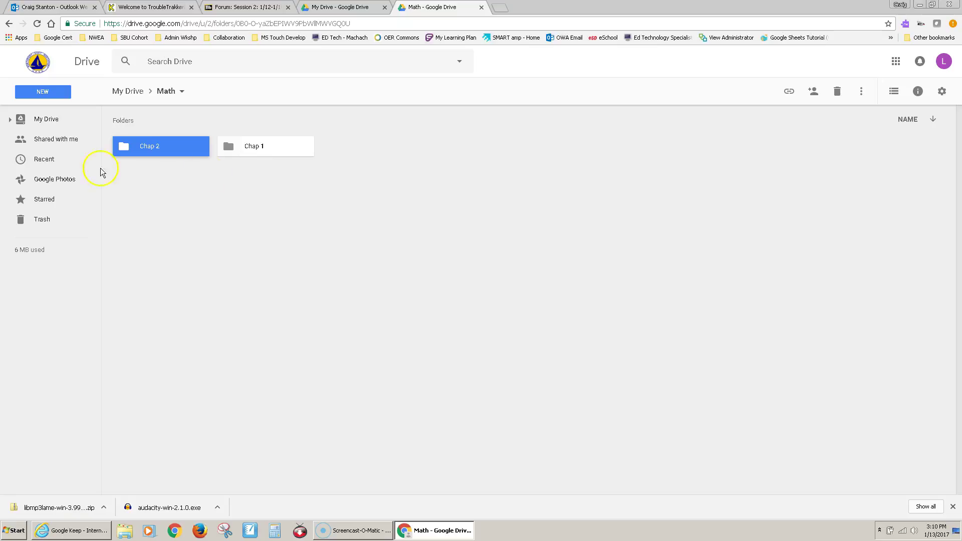
In the Math folder, rename the Chap 2 subfolder to Chap 3
{"action": "left_click", "coordinate": [47, 122]}
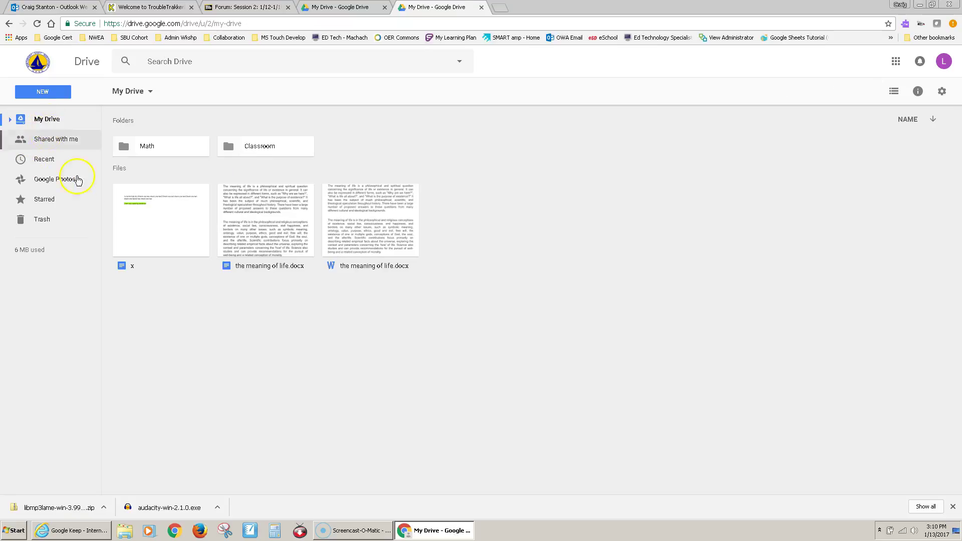
{"action": "double_click", "coordinate": [149, 149]}
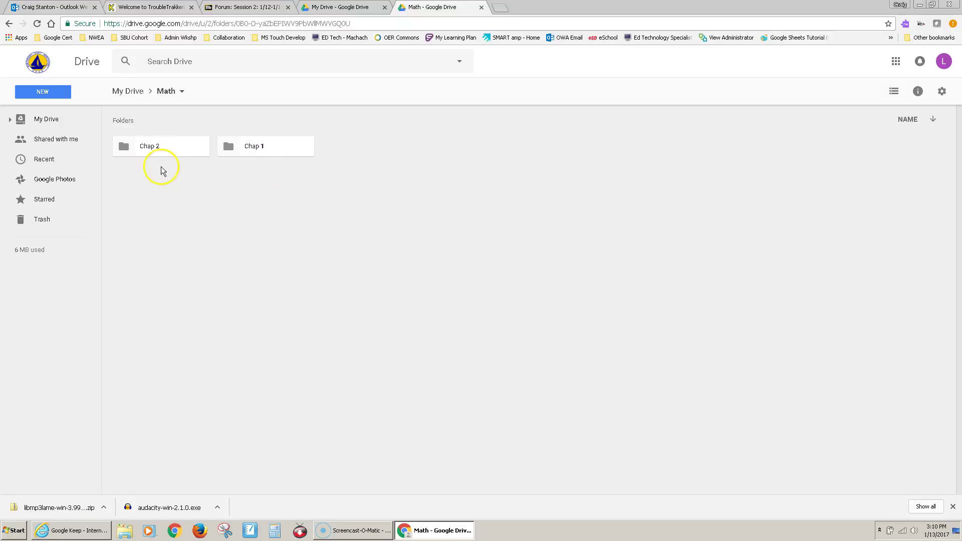
{"action": "right_click", "coordinate": [153, 149]}
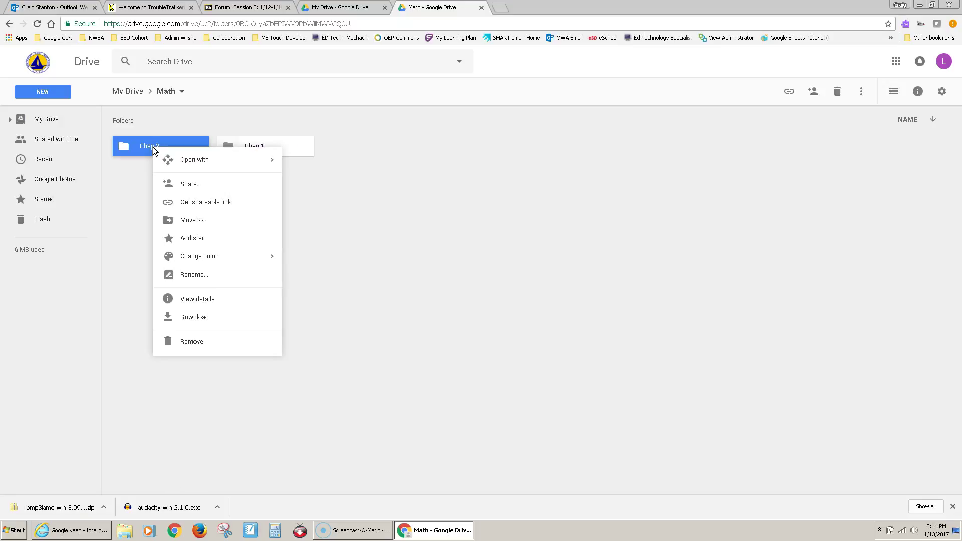
{"action": "left_click", "coordinate": [195, 274]}
{"action": "left_click", "coordinate": [465, 277]}
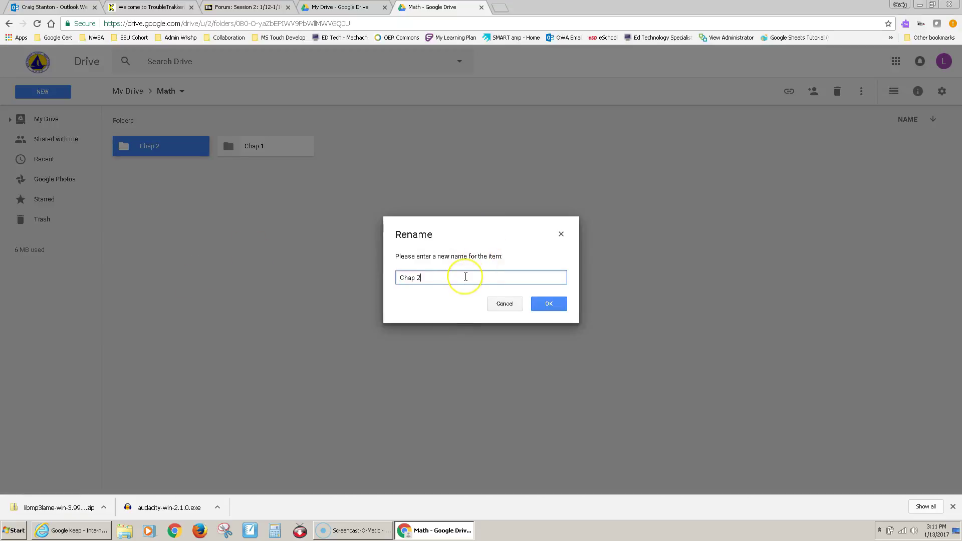
{"action": "key", "text": "BackSpace"}
{"action": "type", "text": "3"}
{"action": "left_click", "coordinate": [540, 303]}
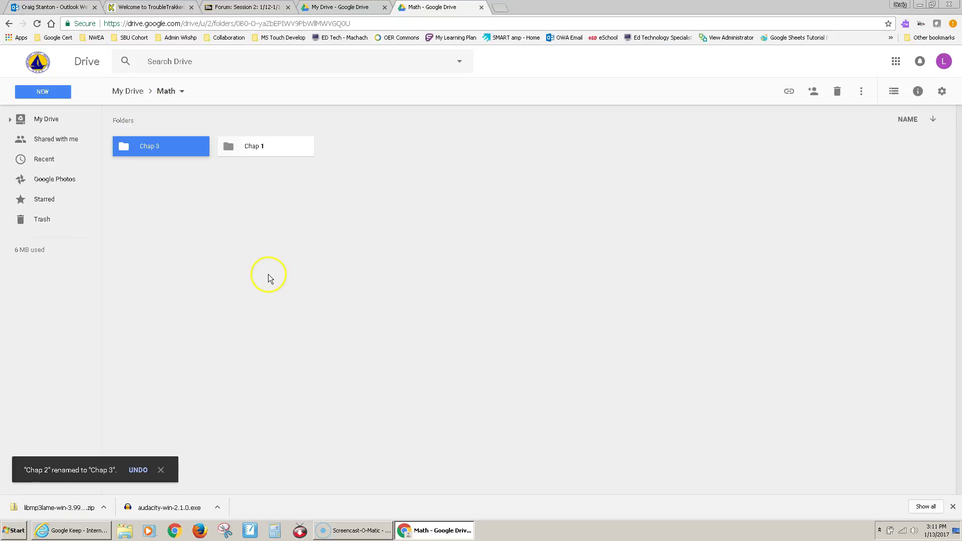
Delete the Chap 3 folder so Math holds only Chap 1, then return to My Drive
{"action": "left_click", "coordinate": [225, 225]}
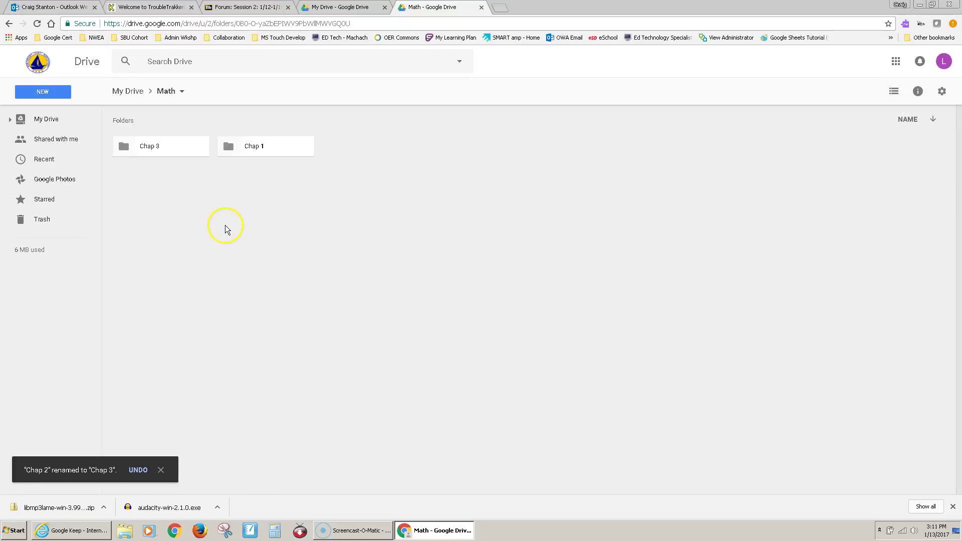
{"action": "right_click", "coordinate": [160, 148]}
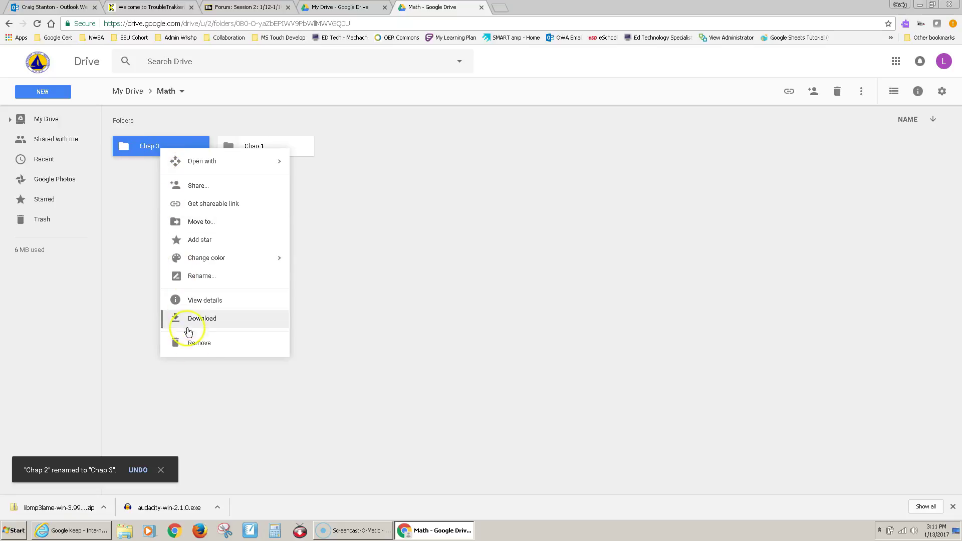
{"action": "left_click", "coordinate": [424, 236]}
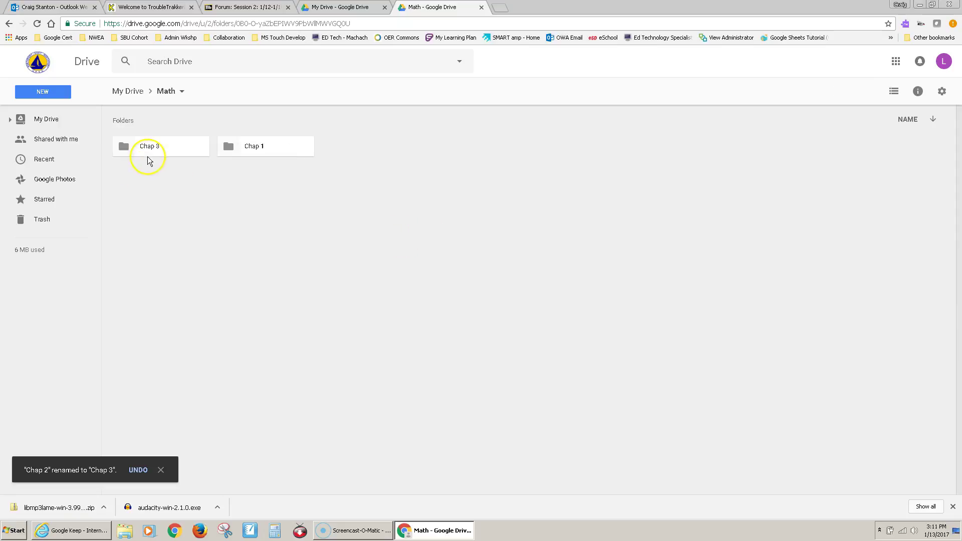
{"action": "left_click_drag", "start_coordinate": [147, 156], "coordinate": [34, 220]}
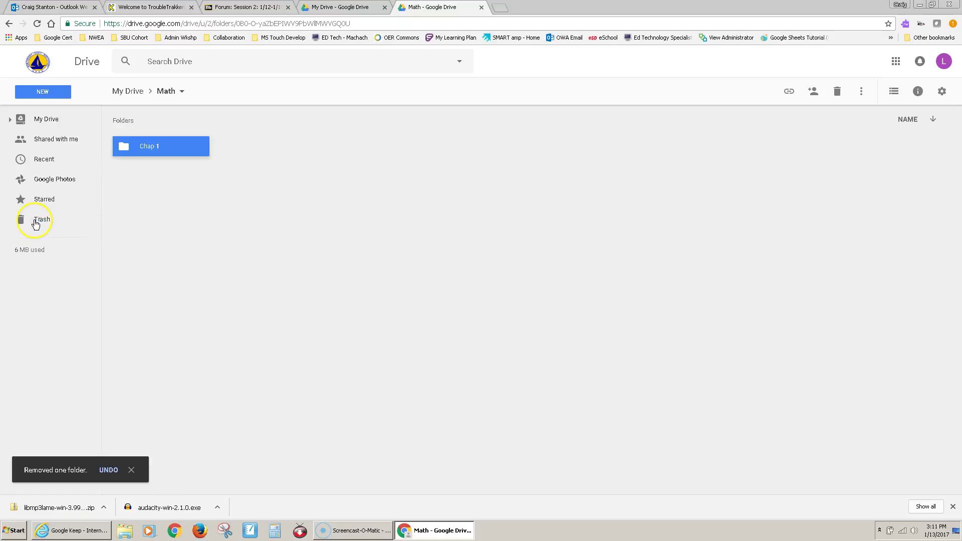
{"action": "left_click", "coordinate": [42, 125]}
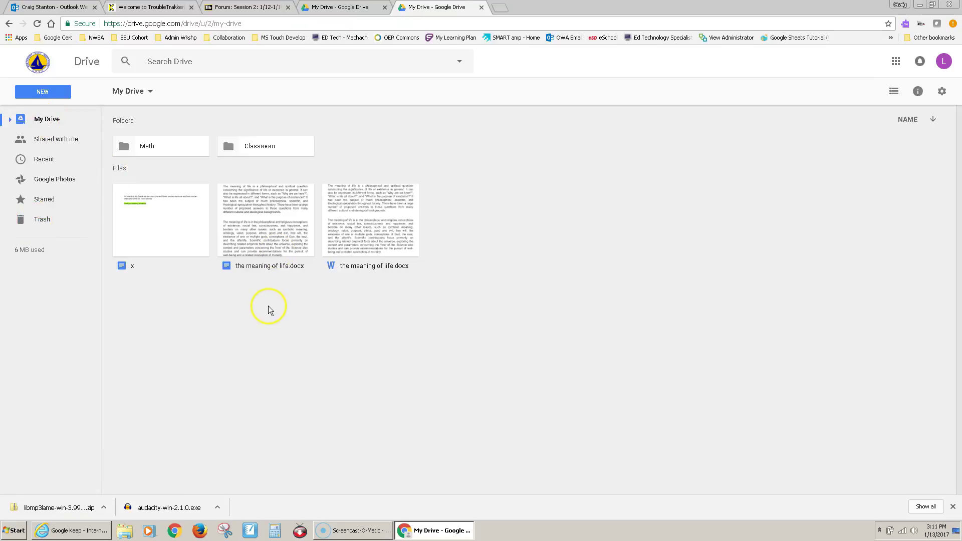
{"action": "double_click", "coordinate": [160, 151]}
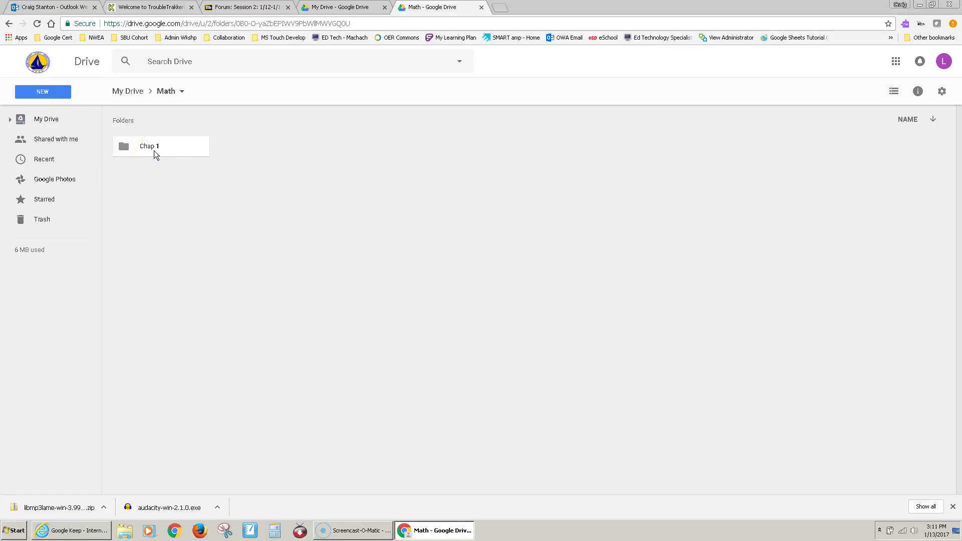
{"action": "left_click_drag", "start_coordinate": [148, 153], "coordinate": [38, 120]}
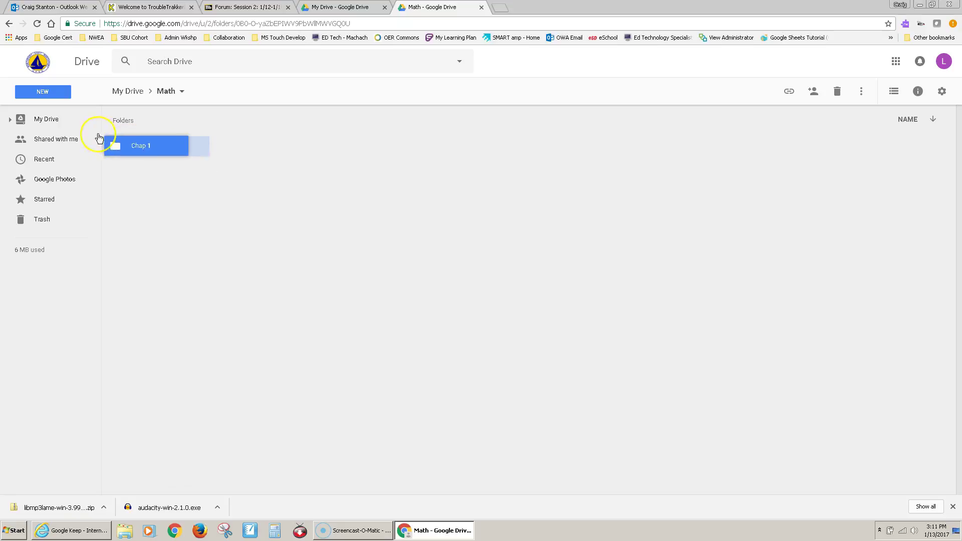
{"action": "left_click_drag", "start_coordinate": [39, 120], "coordinate": [40, 122]}
{"action": "left_click", "coordinate": [40, 123]}
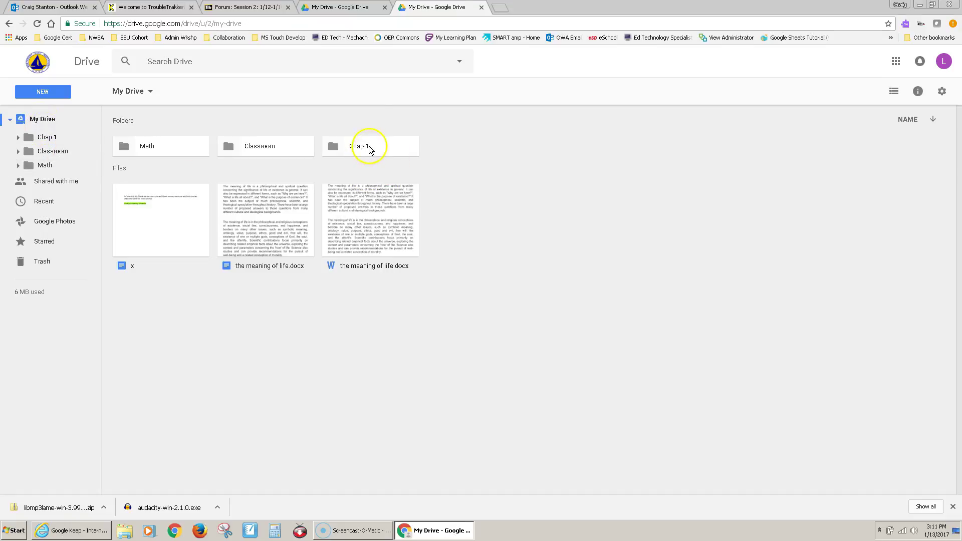
{"action": "left_click_drag", "start_coordinate": [368, 146], "coordinate": [138, 142]}
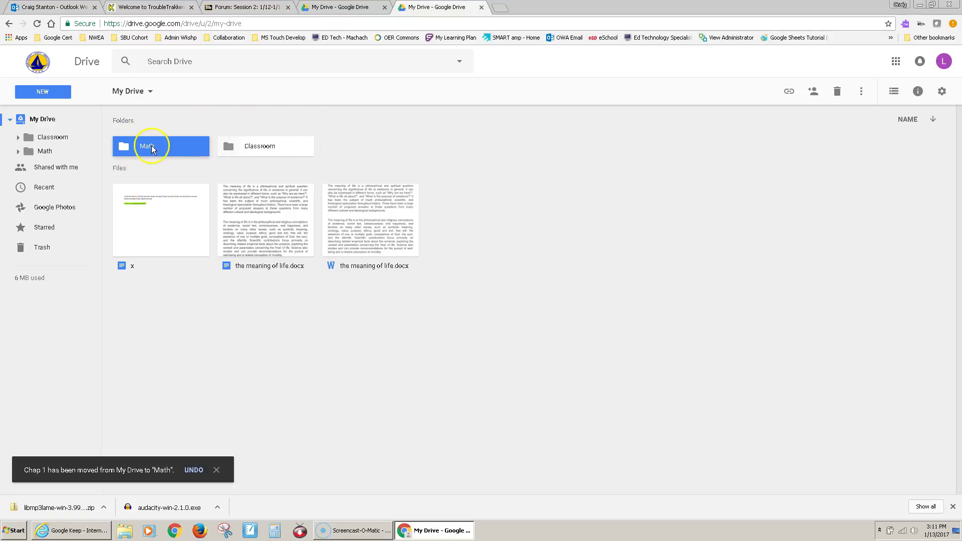
{"action": "double_click", "coordinate": [151, 146]}
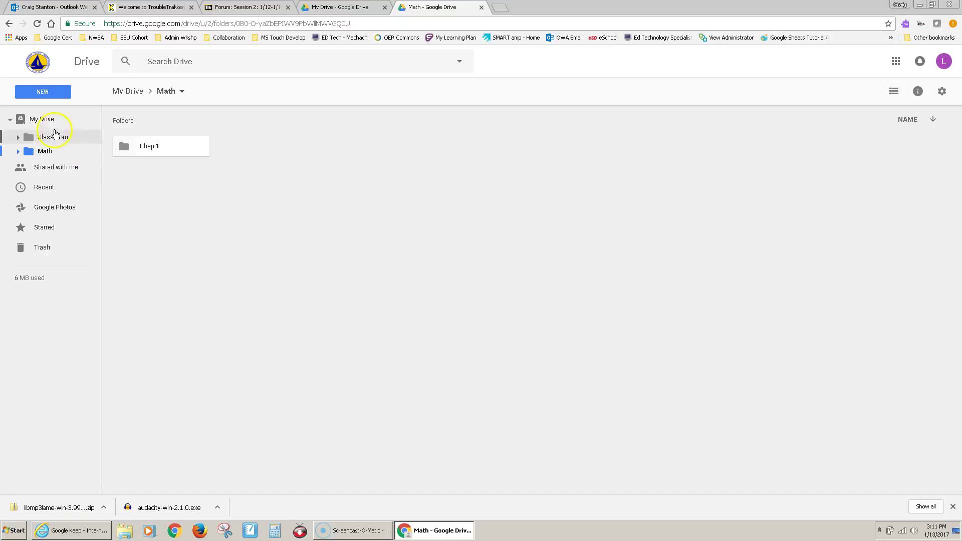
{"action": "left_click", "coordinate": [43, 119]}
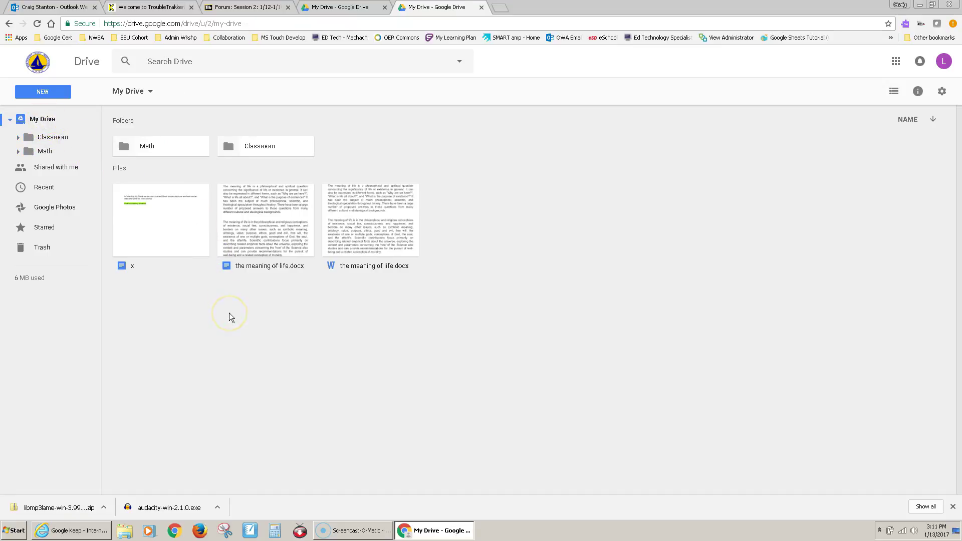